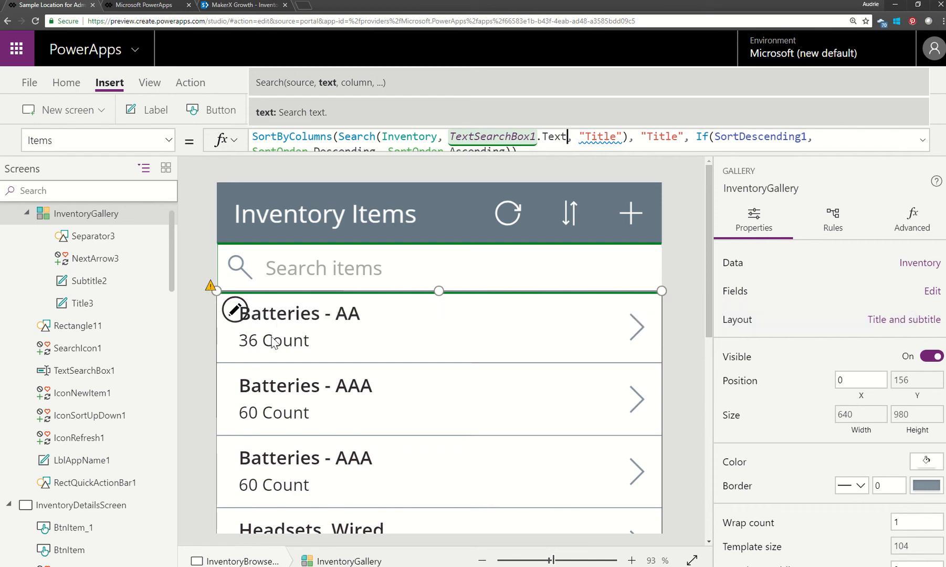
- Change TextSearchBox1.Text to TextSearchBox1.Value in the InventoryGallery Items formula and inspect the error markers on the gallery
mouse_move(209, 293)
key(BackSpace)
key(BackSpace)
key(BackSpace)
key(BackSpace)
text(Valu)
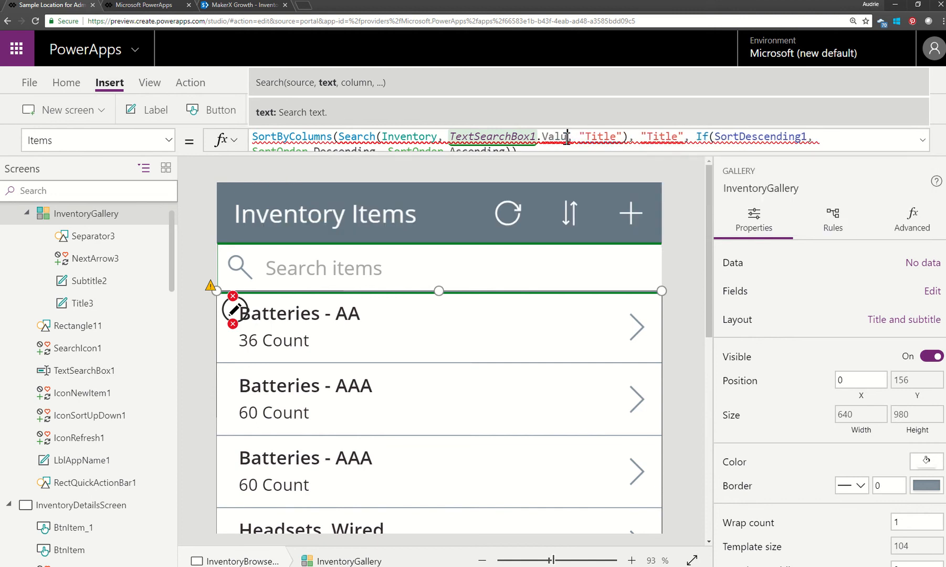
text(e)
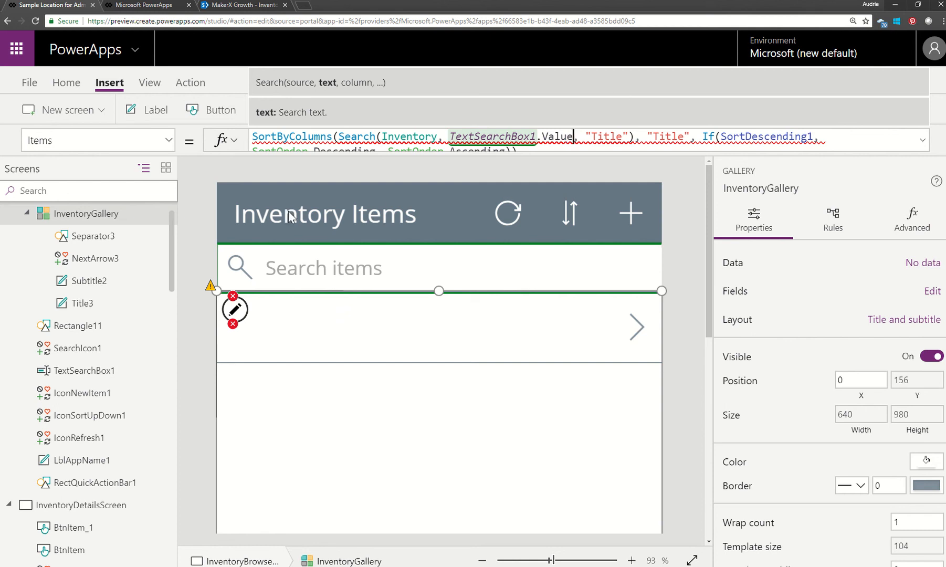
mouse_move(237, 307)
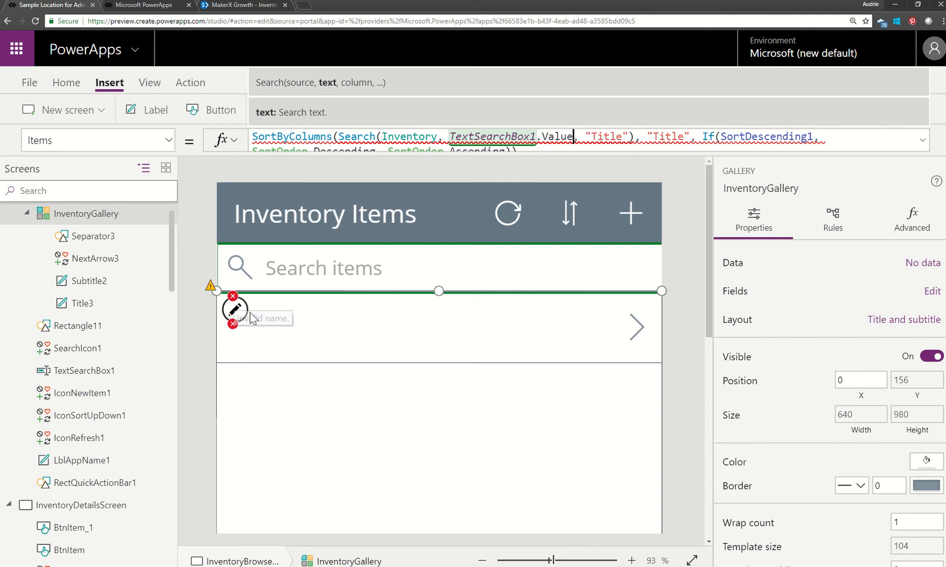
mouse_move(231, 329)
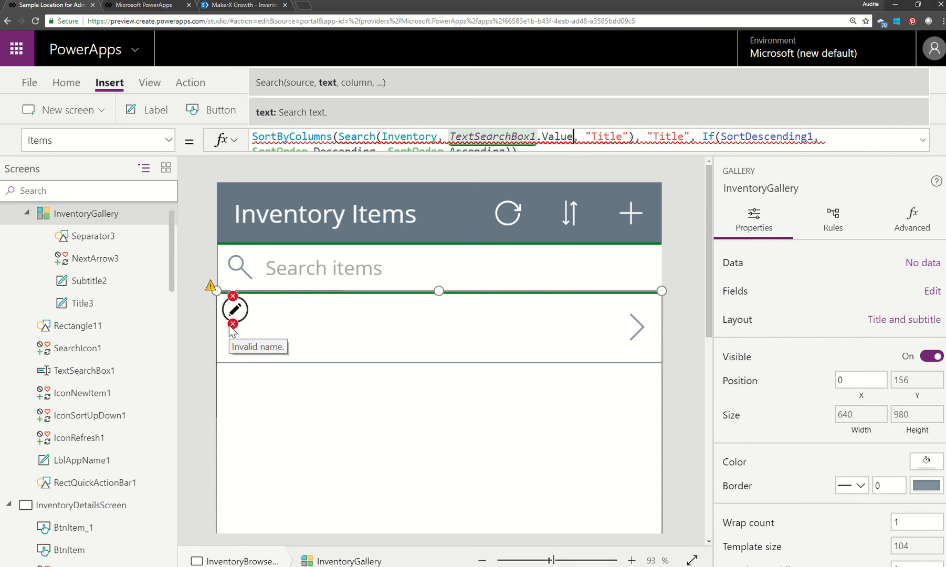
- Restore TextSearchBox1.Text in the InventoryGallery Items formula and leave the formula editor
key(BackSpace)
key(BackSpace)
key(BackSpace)
key(BackSpace)
key(BackSpace)
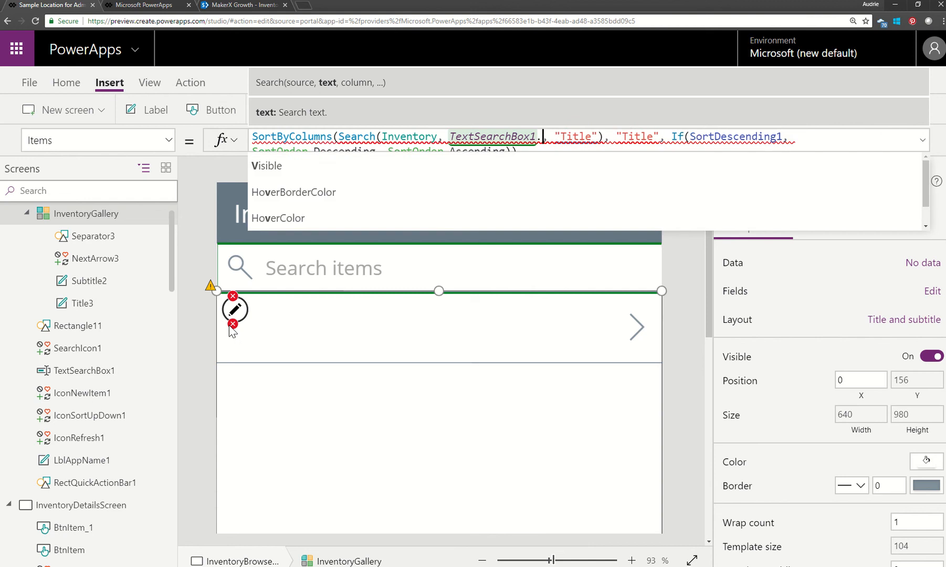
text(Text)
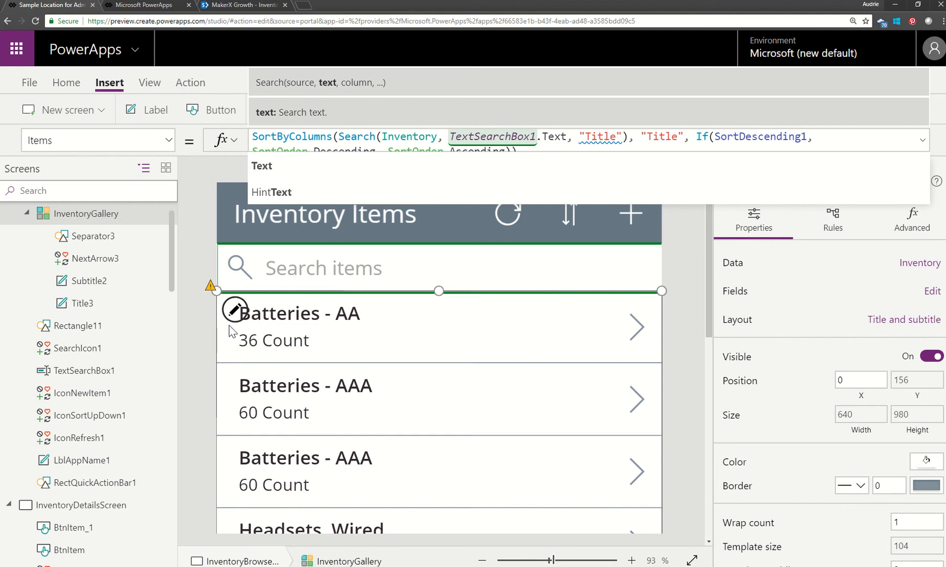
click(922, 142)
click(922, 141)
click(693, 325)
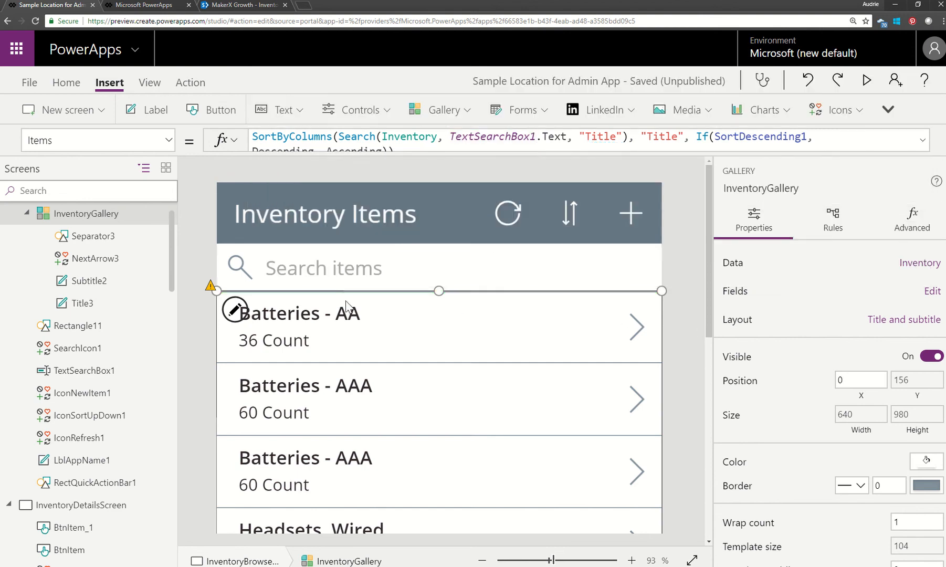
- Read the warning marker on InventoryGallery and review the formula results in the App checker
mouse_move(211, 287)
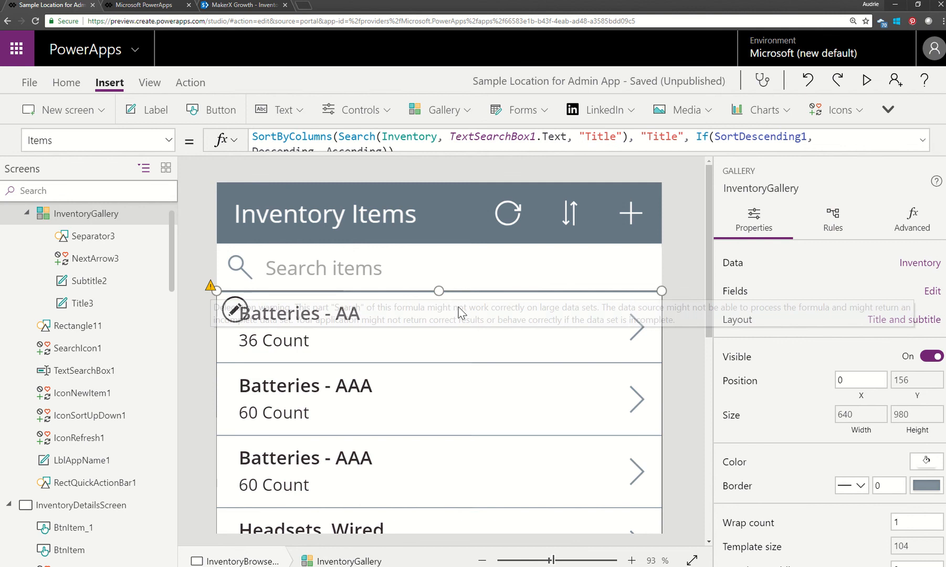
click(766, 87)
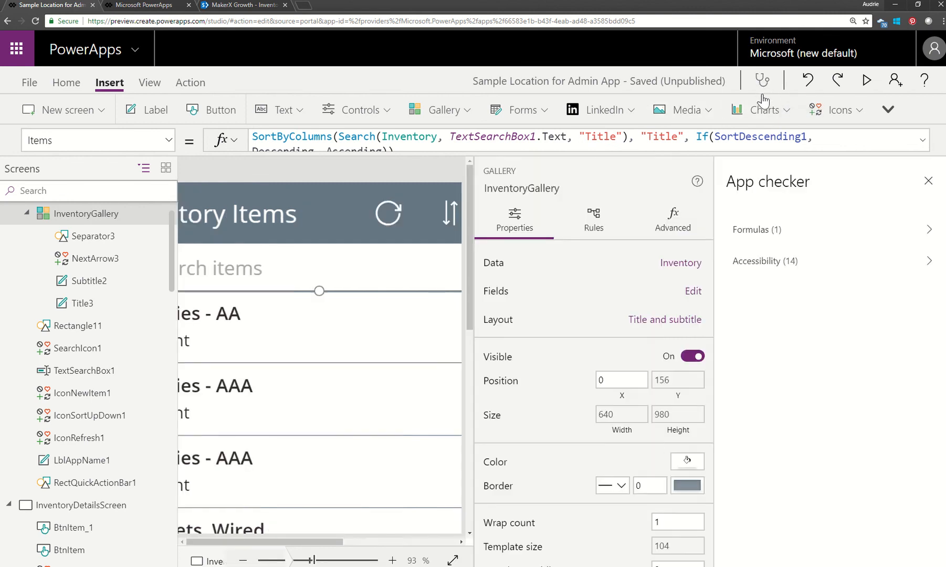
click(771, 232)
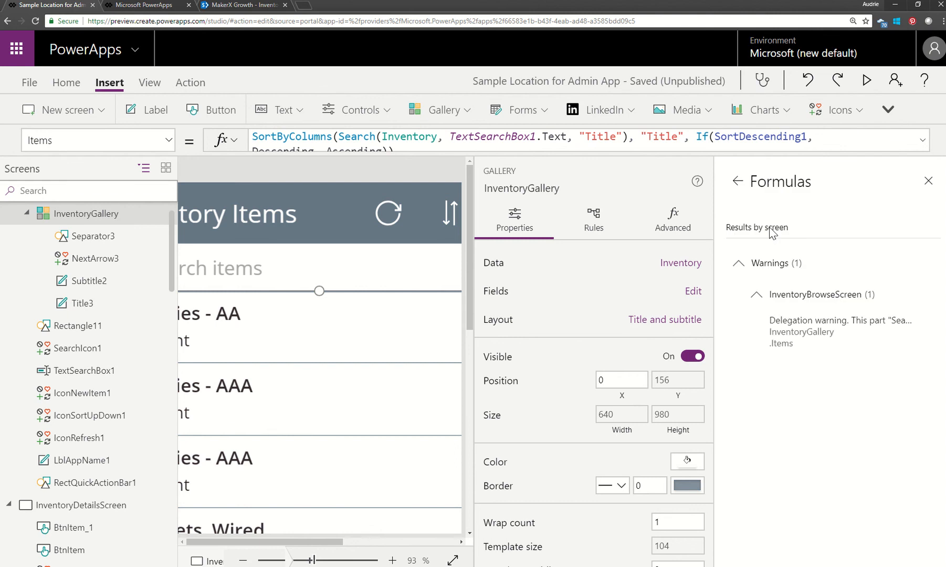
click(736, 182)
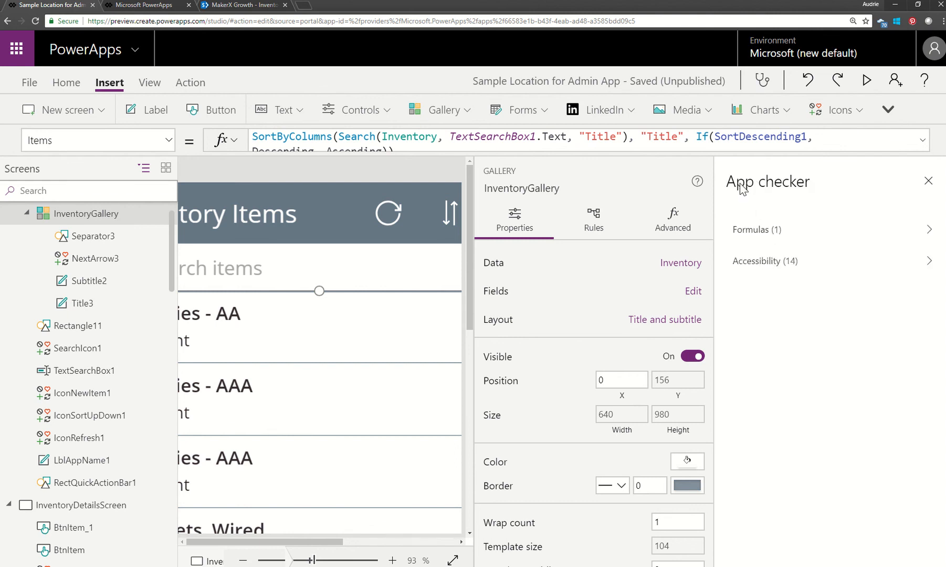
click(784, 239)
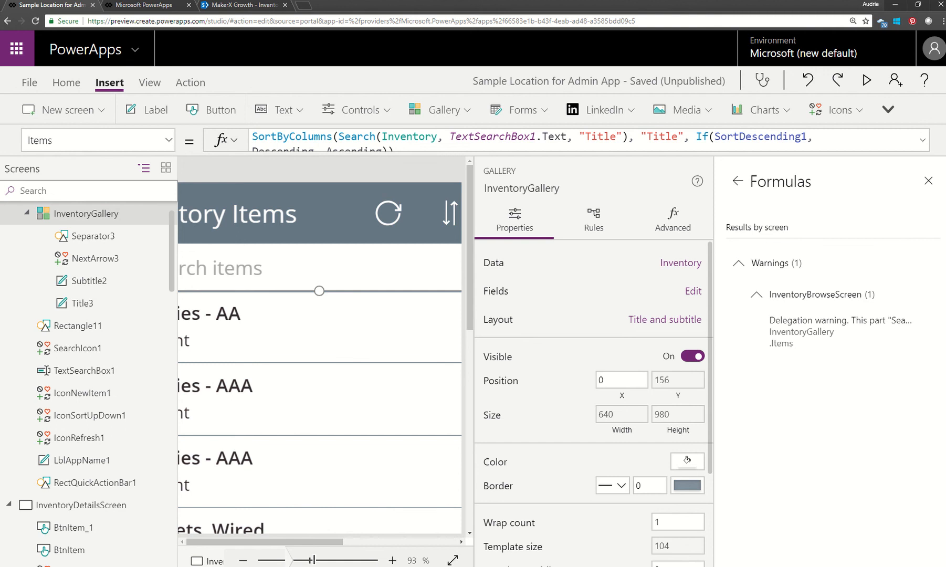
- Examine the details of the InventoryGallery delegation warning and return to the App checker overview
click(281, 560)
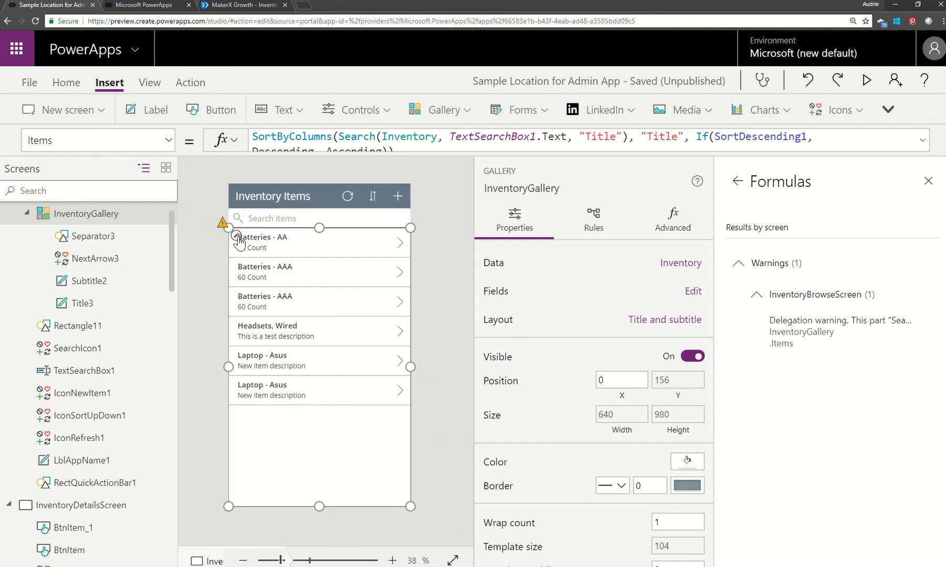
mouse_move(223, 226)
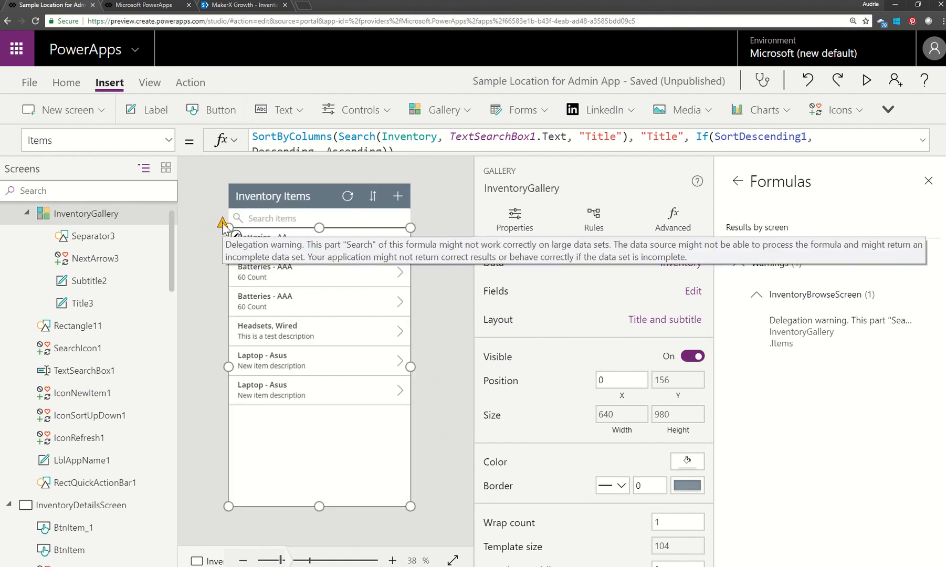
click(223, 225)
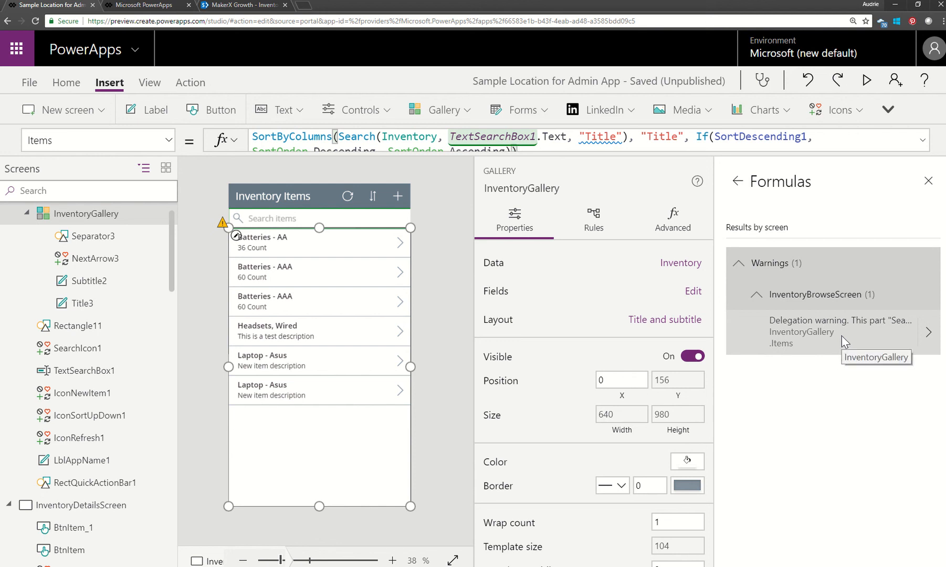
click(926, 345)
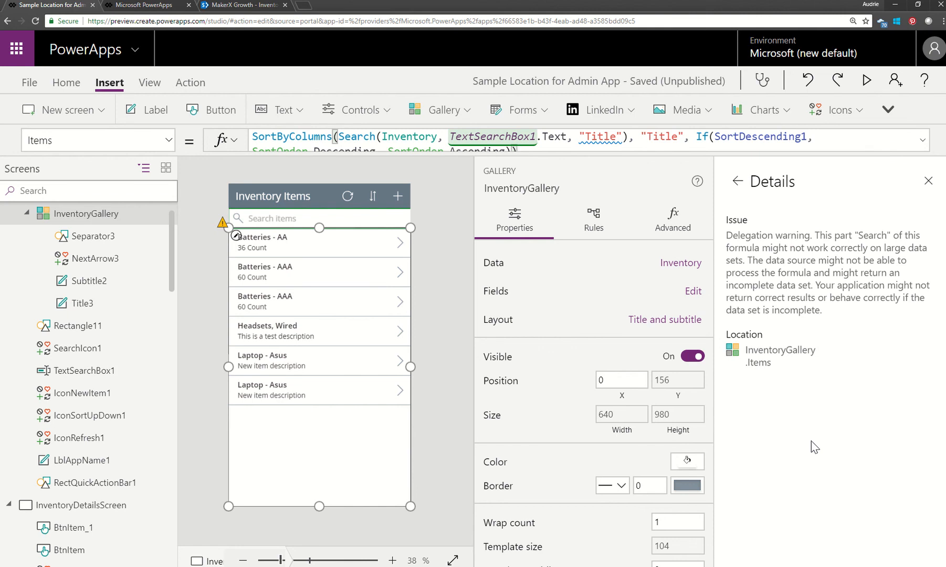
click(739, 181)
click(738, 184)
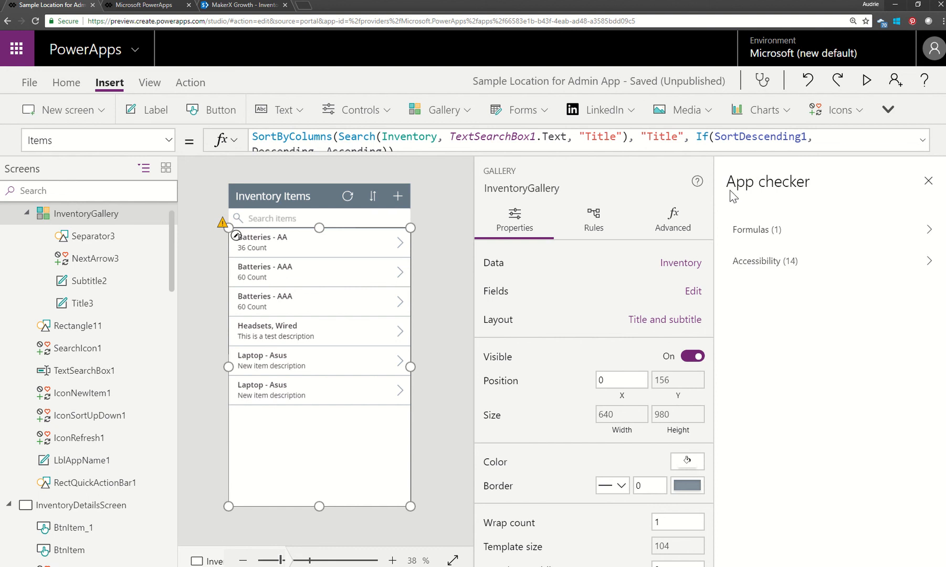
- Change the search text argument in the gallery's Items formula to TextSearchBox1.Value and list the formula issues in the App checker
click(568, 137)
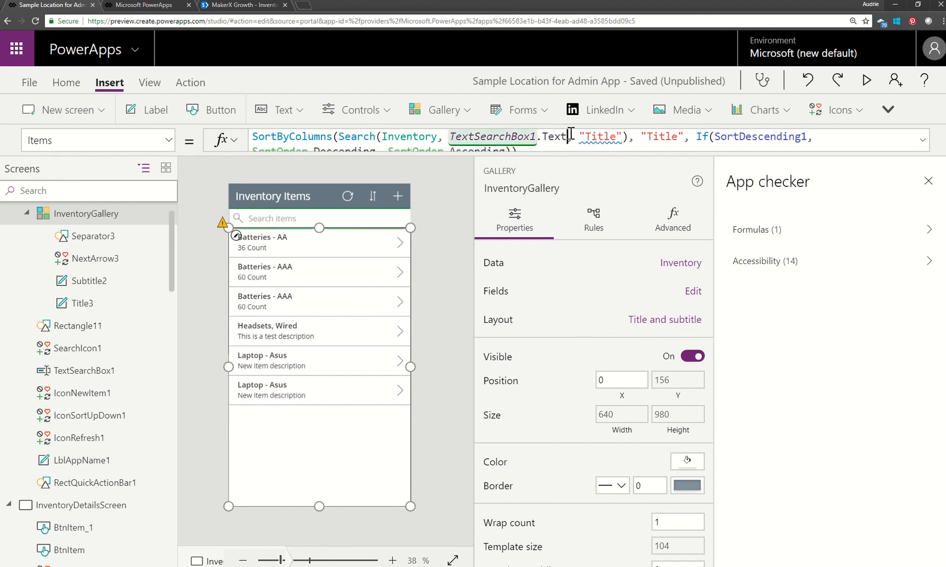
key(BackSpace)
key(BackSpace)
key(BackSpace)
key(BackSpace)
text(Value)
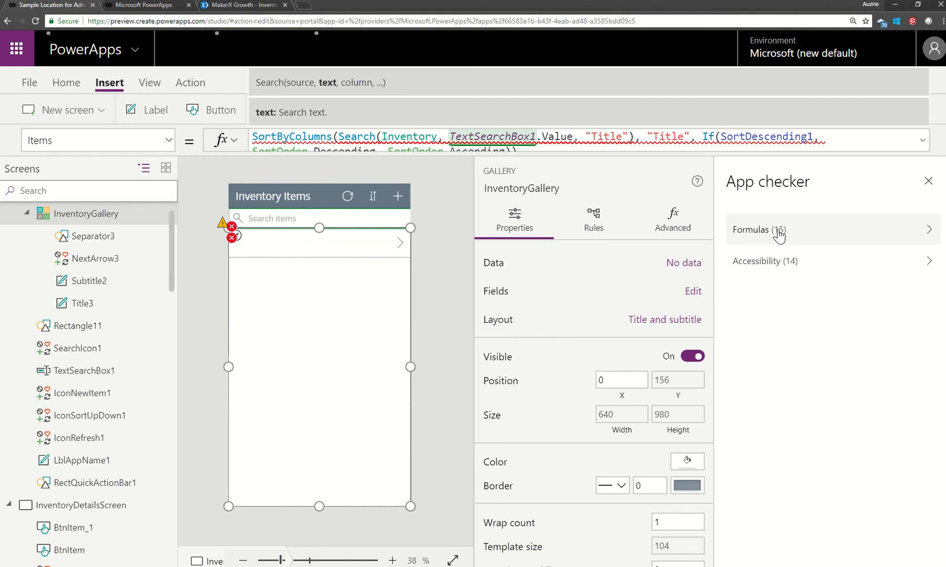
click(805, 231)
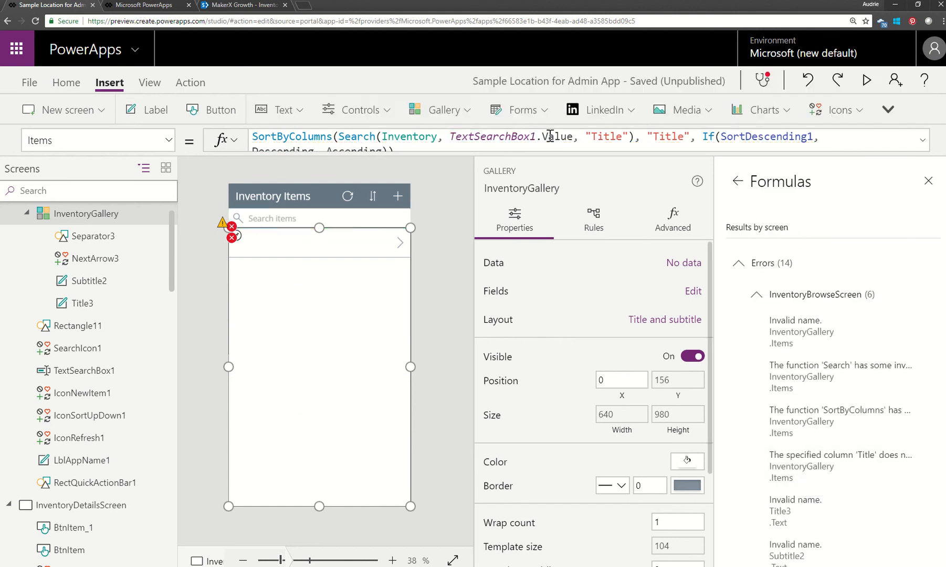
- Set the search argument in the gallery's Items formula back to TextSearchBox1.Text
mouse_move(610, 140)
click(574, 139)
key(BackSpace)
key(BackSpace)
key(BackSpace)
key(BackSpace)
key(BackSpace)
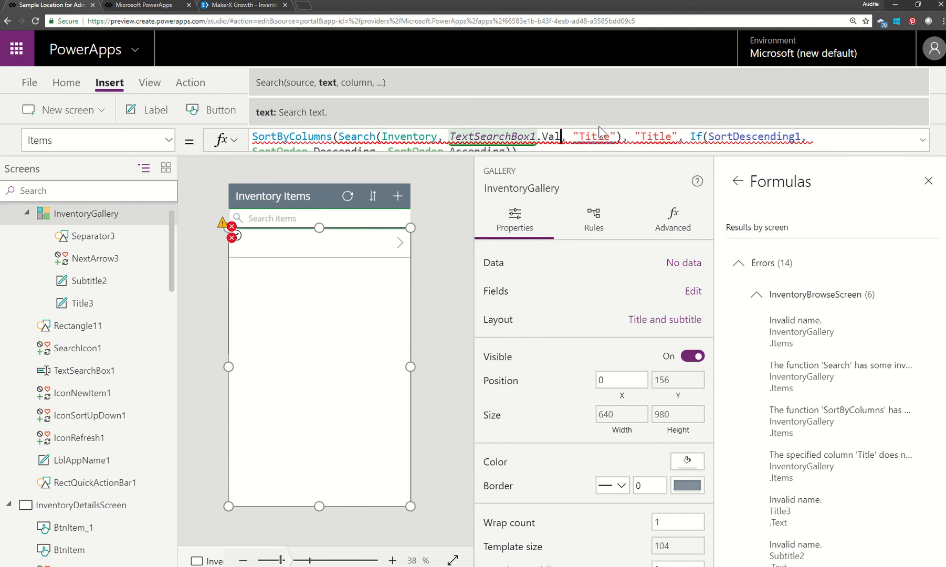
text(Text)
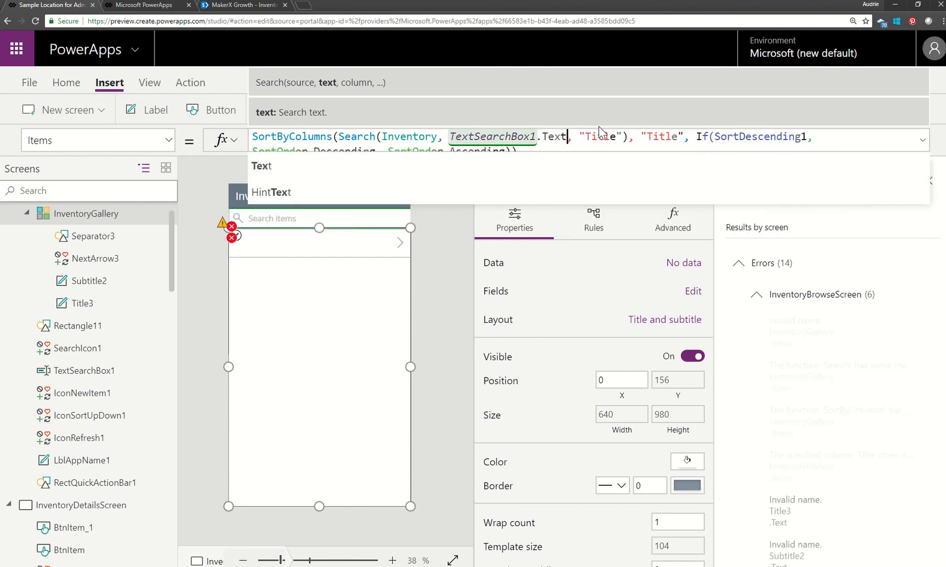
click(272, 167)
- Set the Text property of the Title3 label in the gallery to ThisItem.value
click(270, 238)
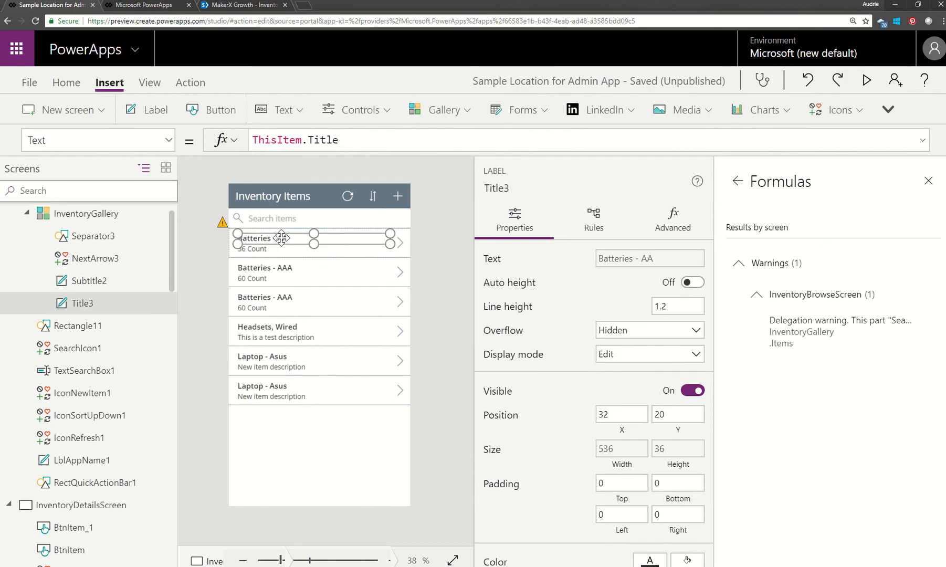
double_click(310, 141)
text(value)
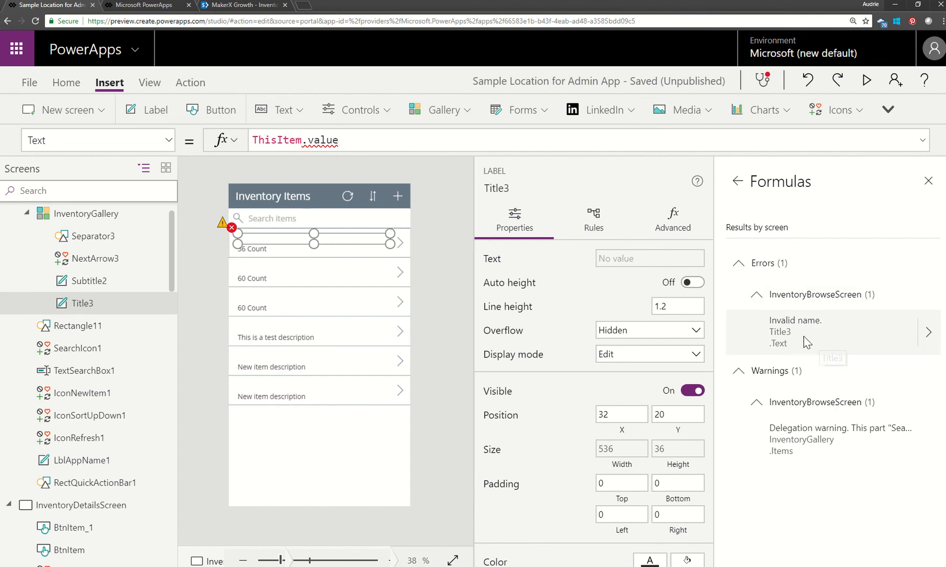
- Examine the details of the Title3 error, return to the formula results and go to the formula at fault
click(927, 332)
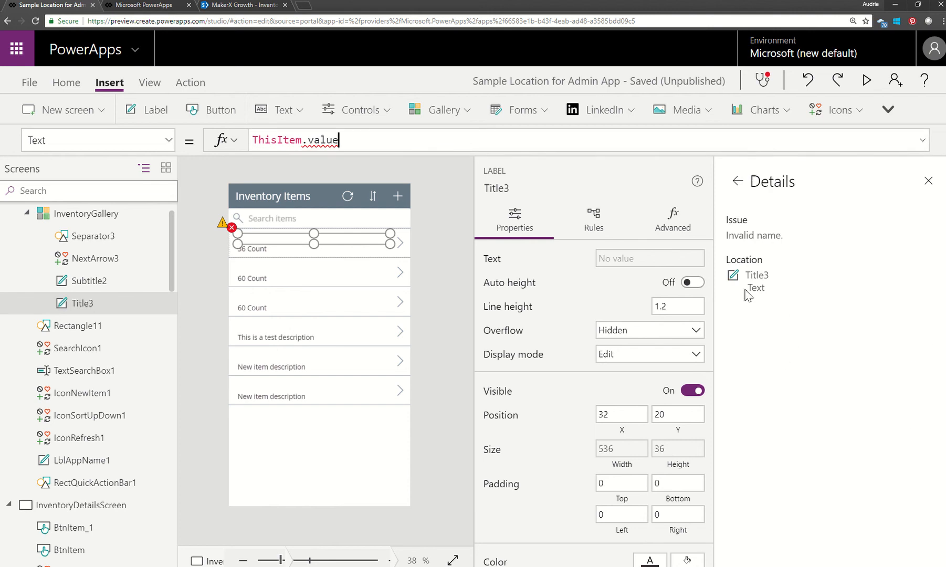
click(735, 181)
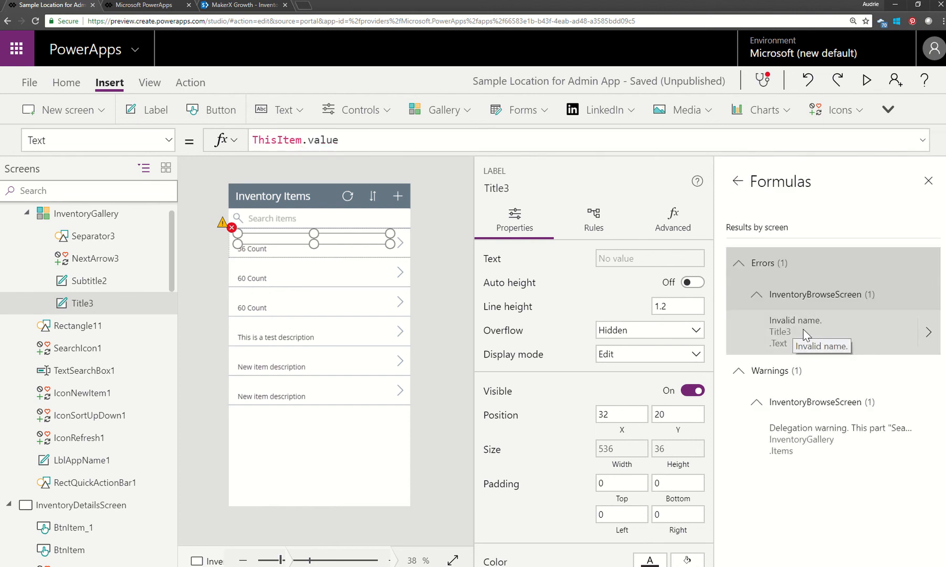
mouse_move(235, 231)
click(791, 307)
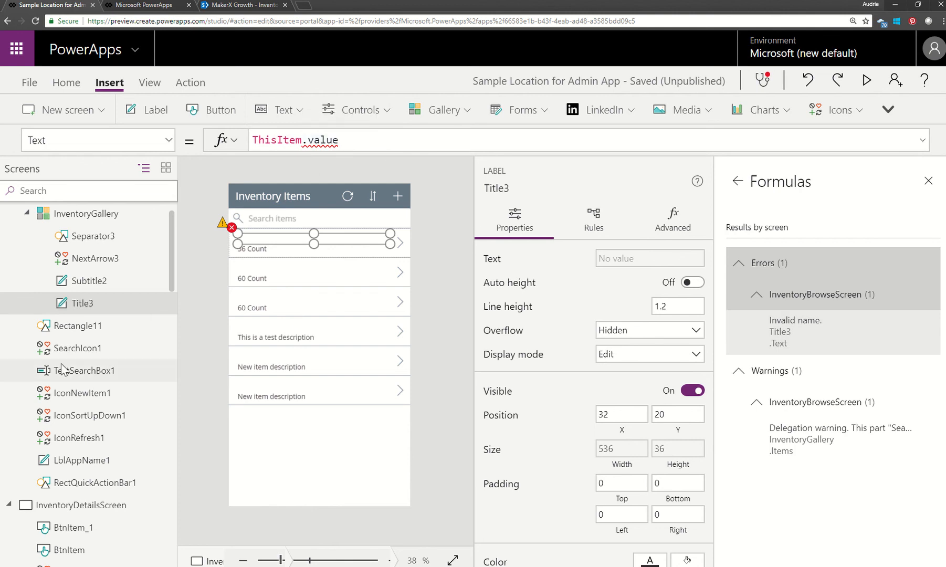
- Select IconSortUpDown1, InventoryGallery and RectQuickActionBar1 one after another
click(89, 415)
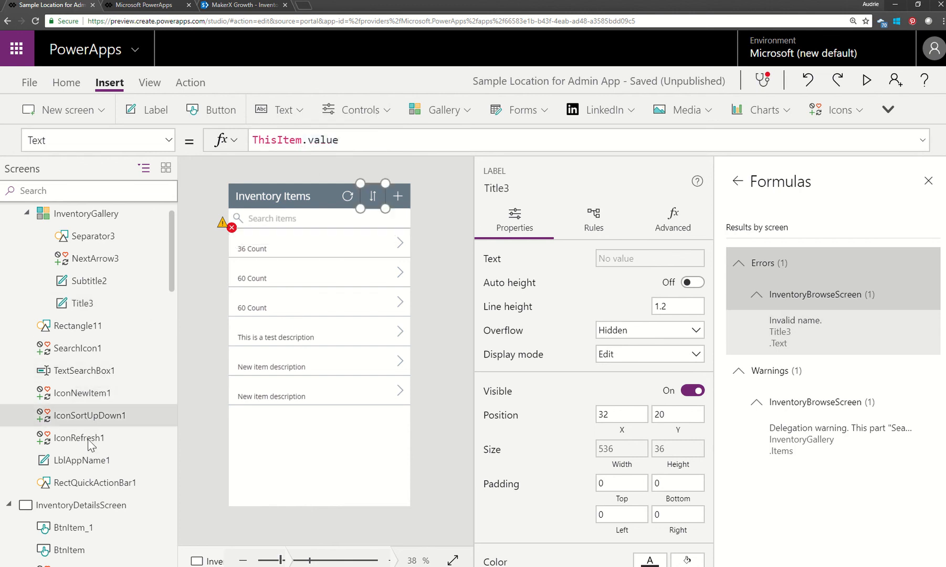
click(307, 389)
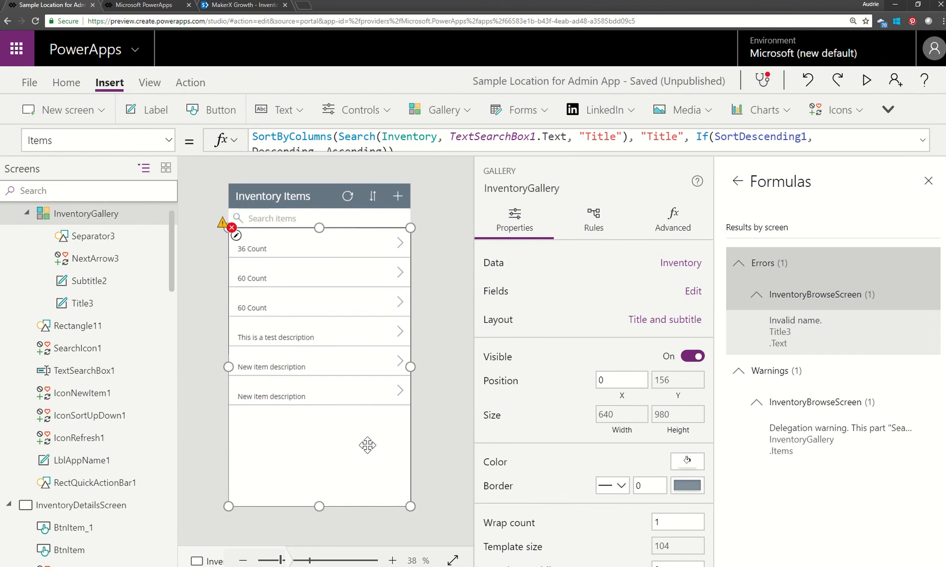
click(74, 484)
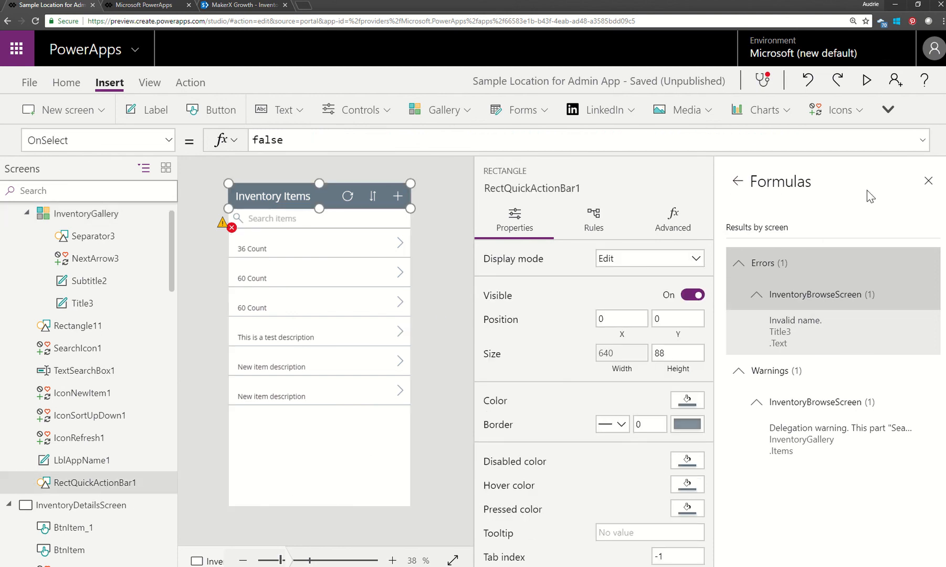
- Reopen the App checker's formula results, jump to the Title3 formula from its error, and close the checker
click(928, 181)
click(762, 80)
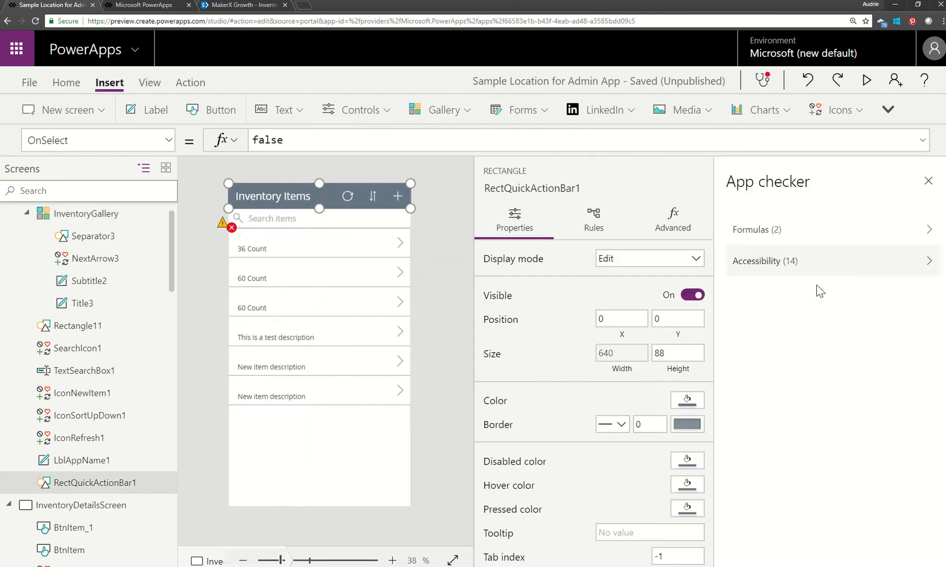
click(740, 230)
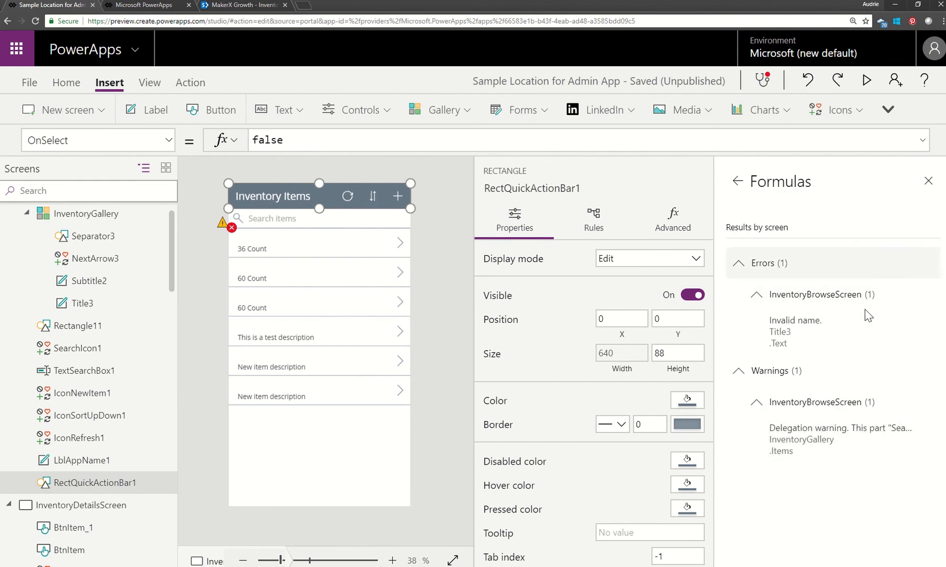
click(785, 329)
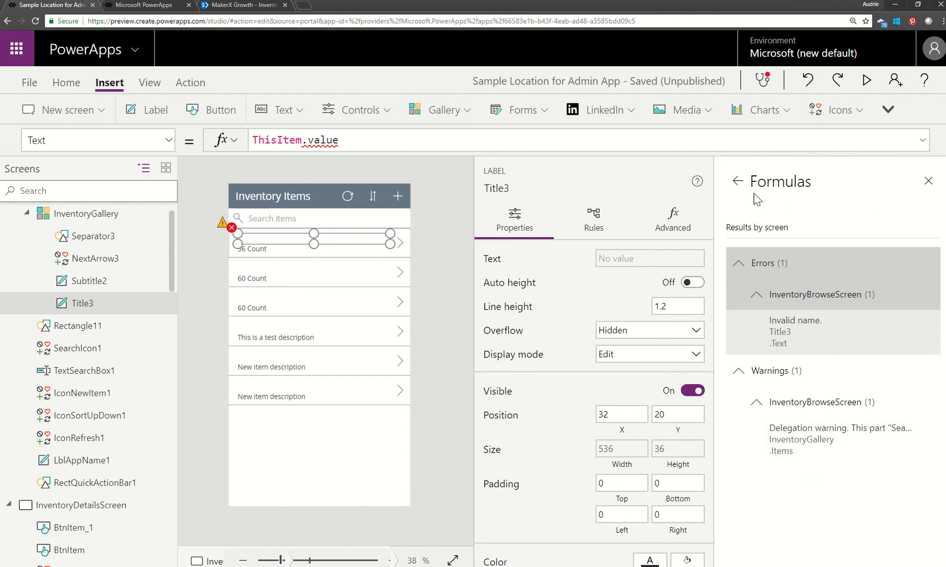
click(737, 185)
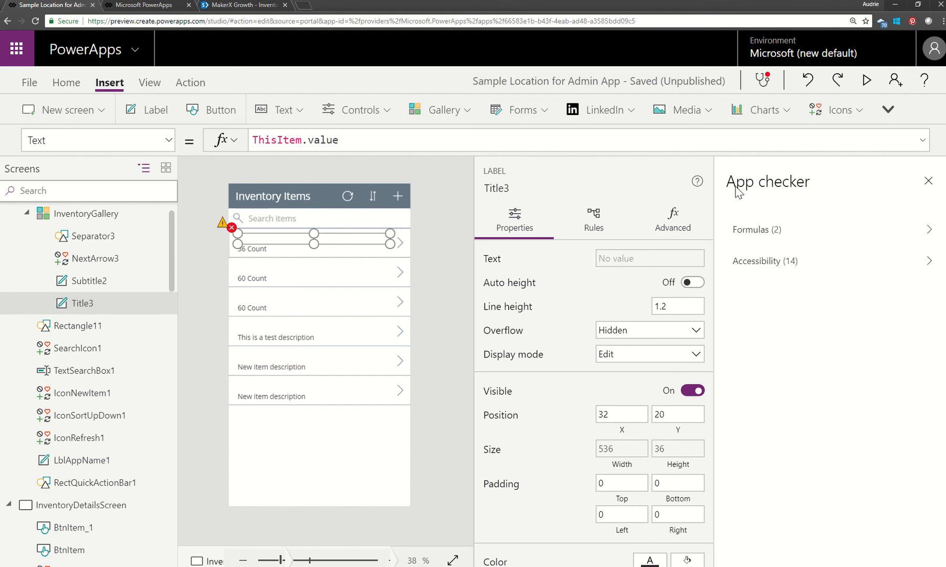
click(928, 181)
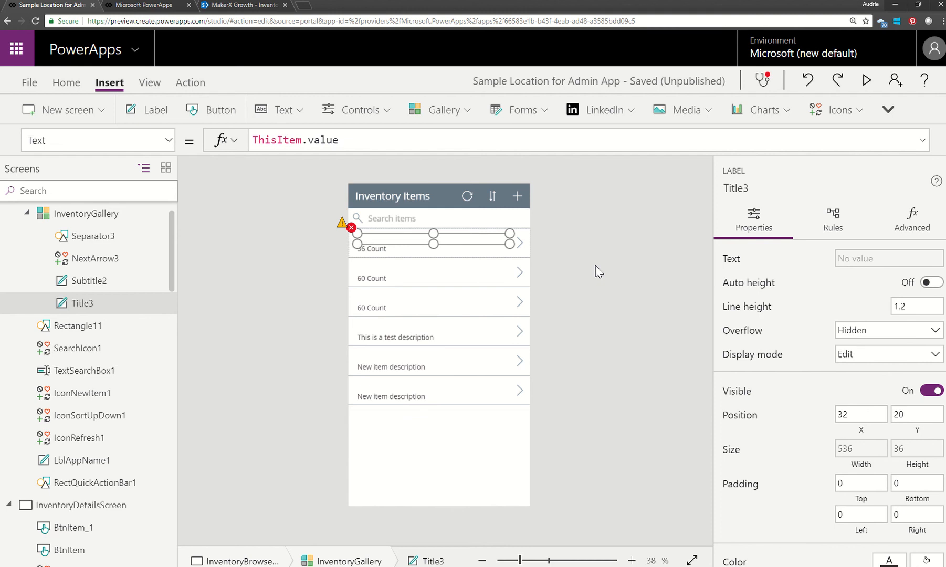